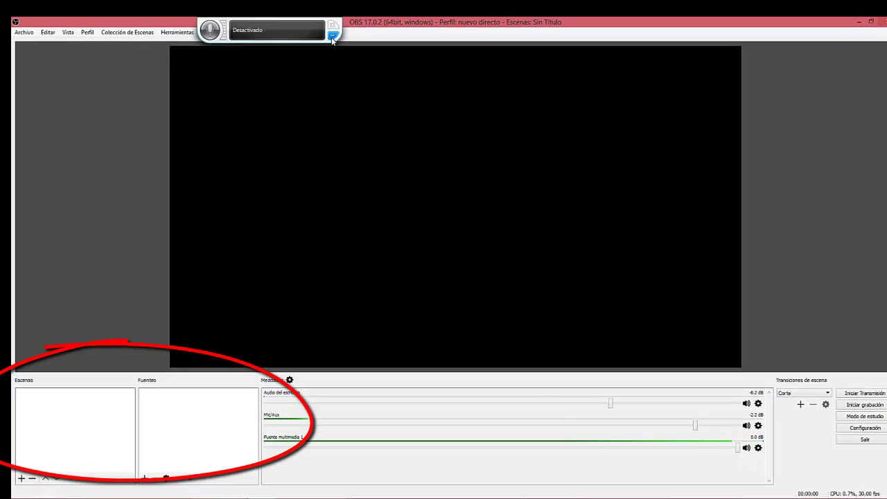
# - Add a scene named Escena 1 and give it an image source using white-male-1720205_1920.jpg from the DIRECTO folder
pyautogui.click(21, 479)
pyautogui.press('Return')
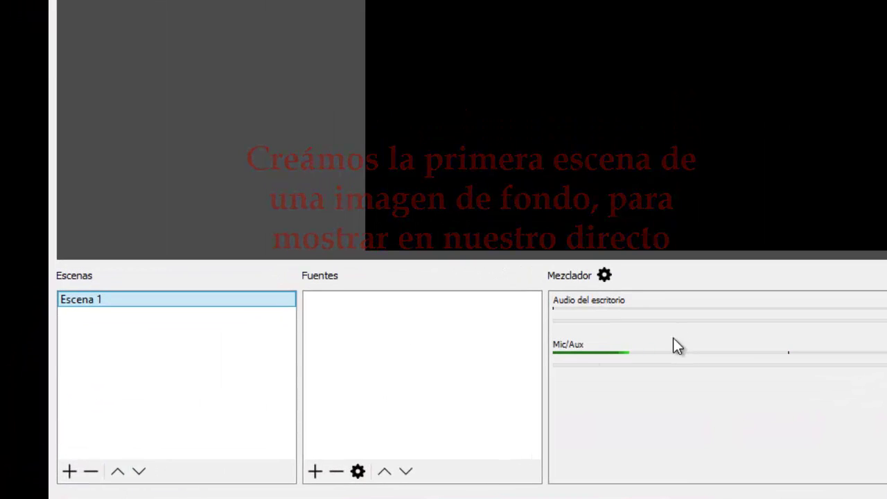
pyautogui.click(315, 473)
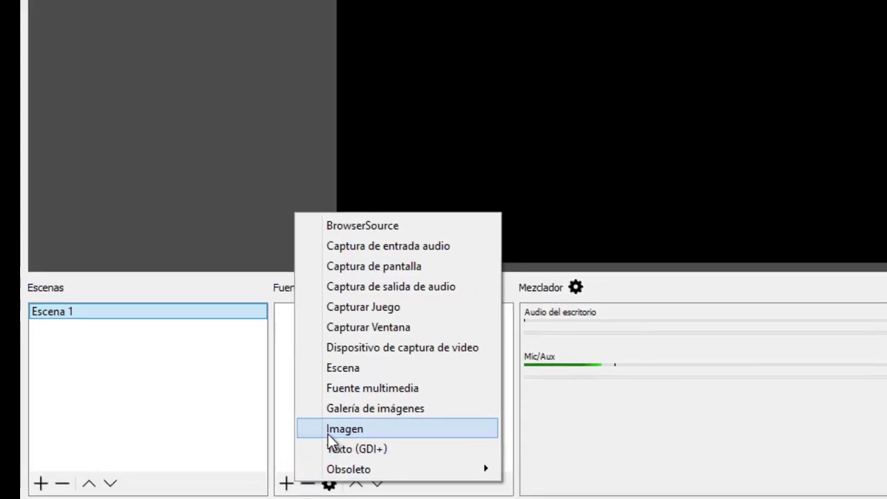
pyautogui.click(346, 418)
pyautogui.click(524, 345)
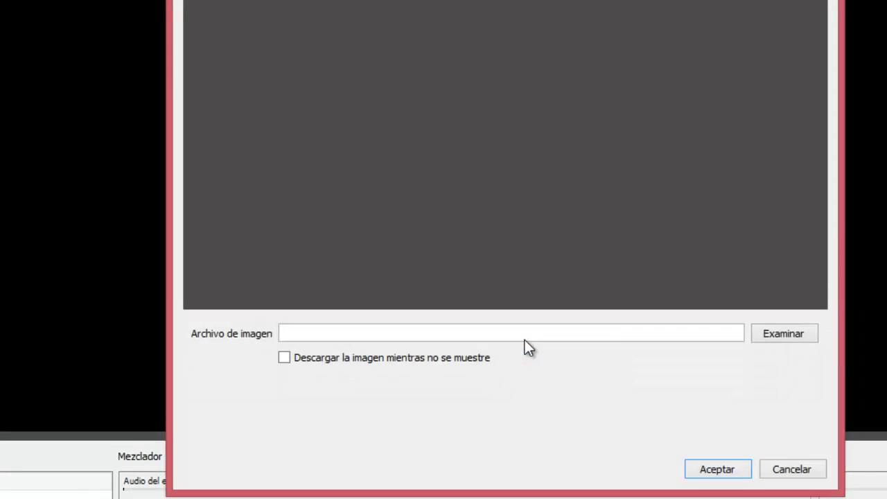
pyautogui.click(784, 334)
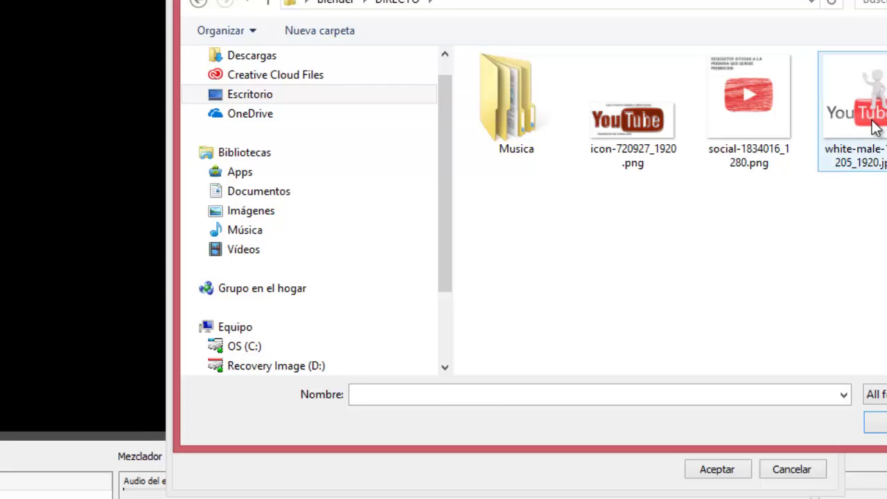
pyautogui.doubleClick(860, 104)
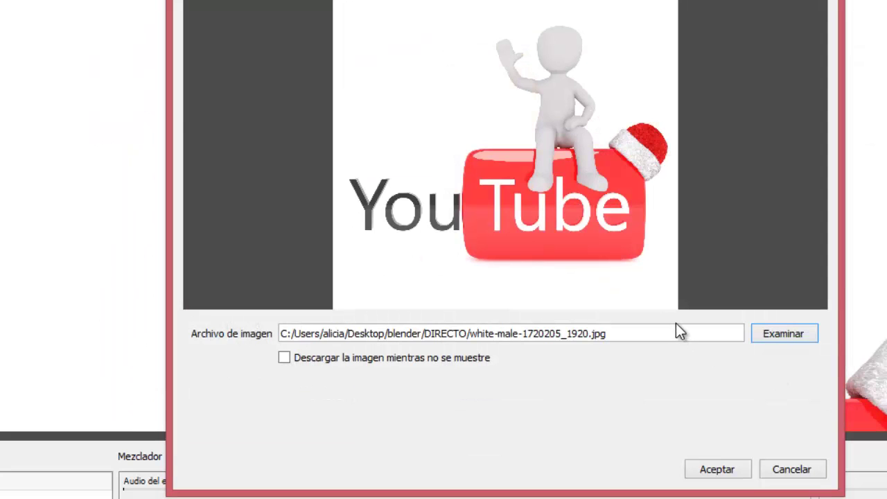
pyautogui.click(727, 474)
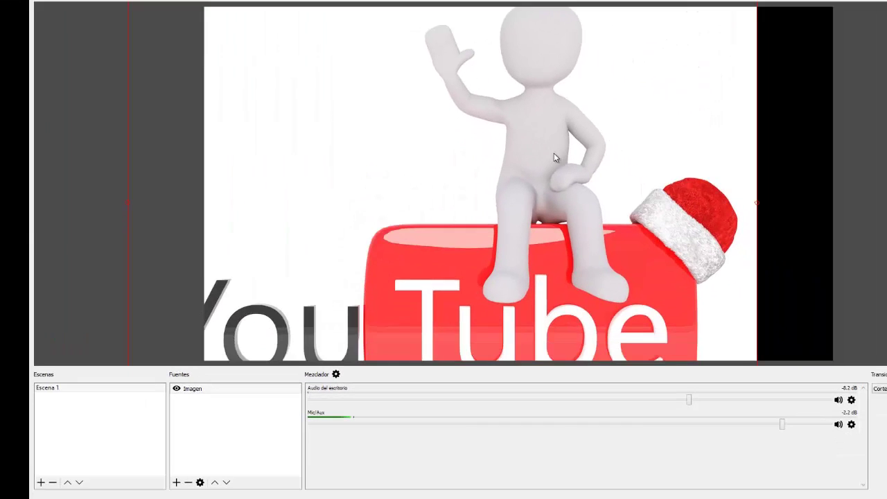
# - Reposition the YouTube image on the preview canvas and enlarge it until it covers the whole frame
pyautogui.moveTo(757, 158); pyautogui.dragTo(736, 160)
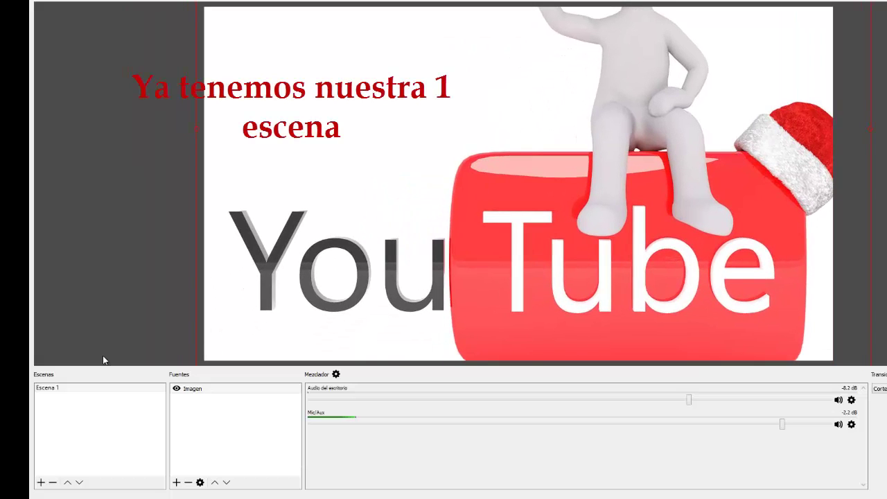
pyautogui.moveTo(575, 275); pyautogui.dragTo(607, 228)
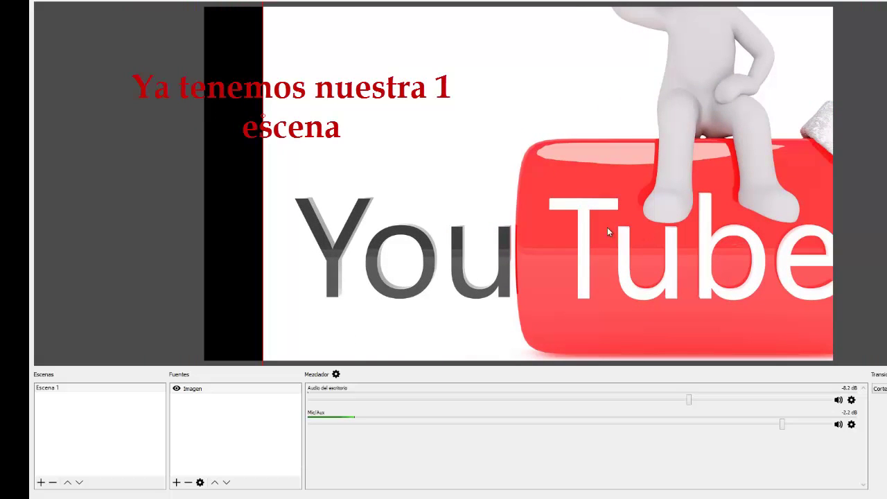
pyautogui.moveTo(264, 128); pyautogui.dragTo(205, 181)
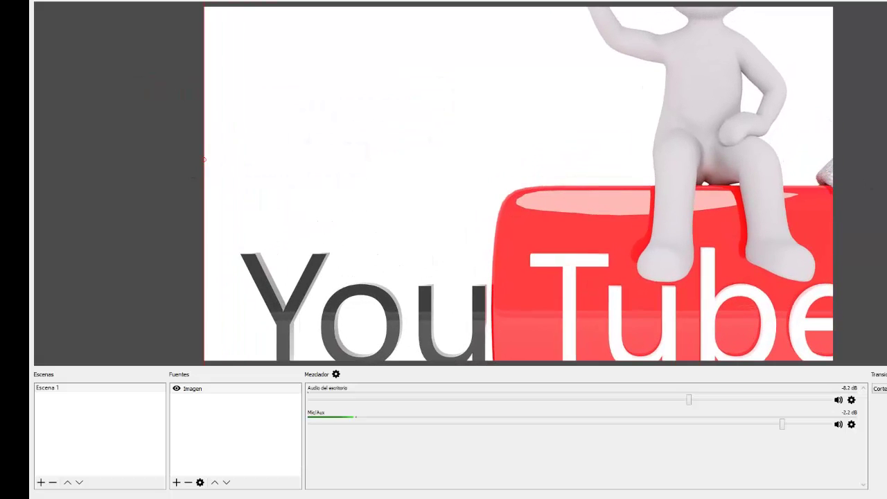
# - Add a media source to Escena 1 that plays Music Predators-Adventure Time[MSC].mp3 from the Musica/Pack Directo folder
pyautogui.click(176, 483)
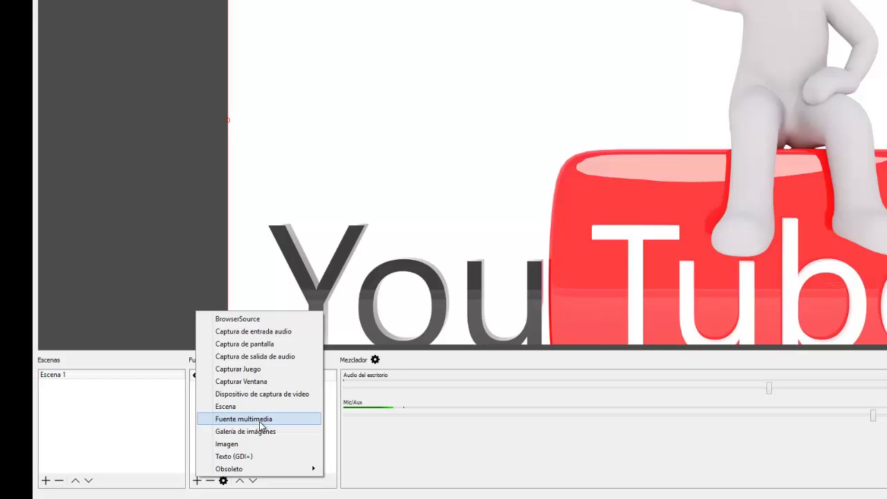
pyautogui.click(259, 419)
pyautogui.click(605, 291)
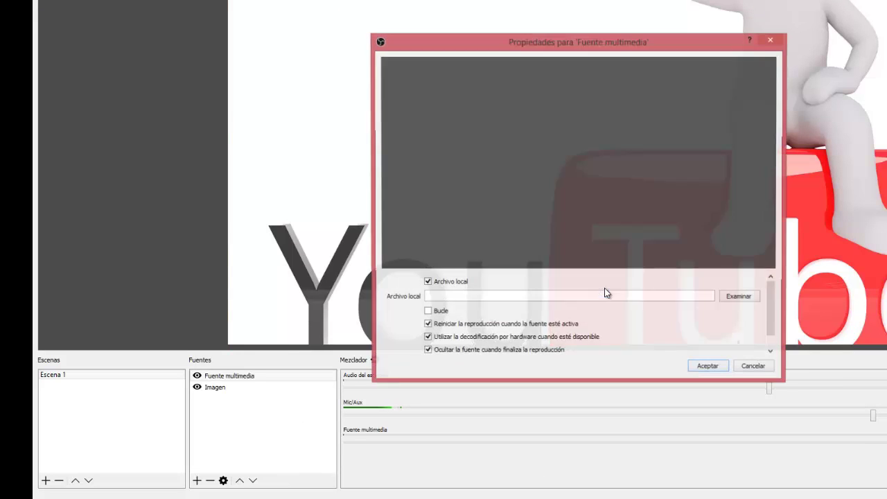
pyautogui.click(741, 298)
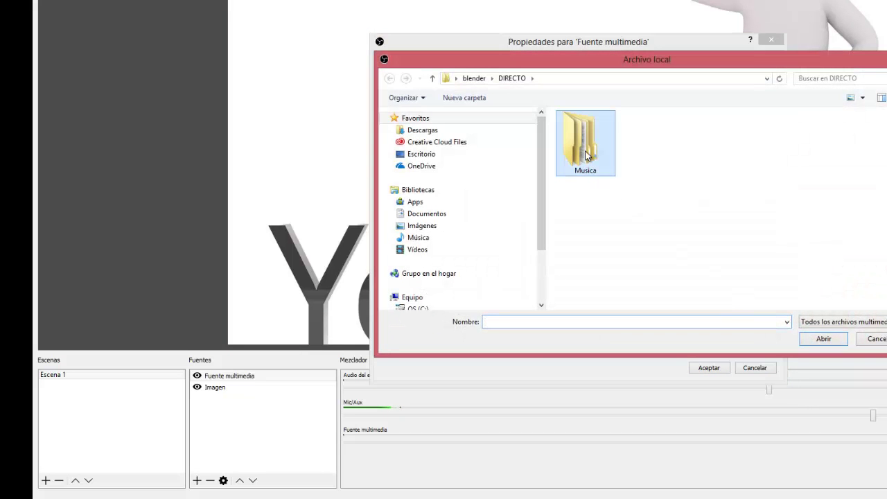
pyautogui.doubleClick(585, 156)
pyautogui.doubleClick(588, 131)
pyautogui.click(601, 238)
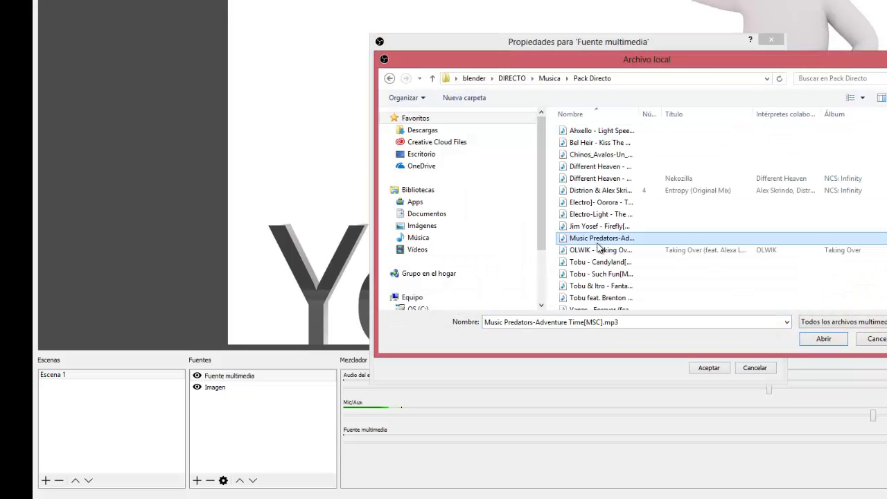
pyautogui.click(819, 339)
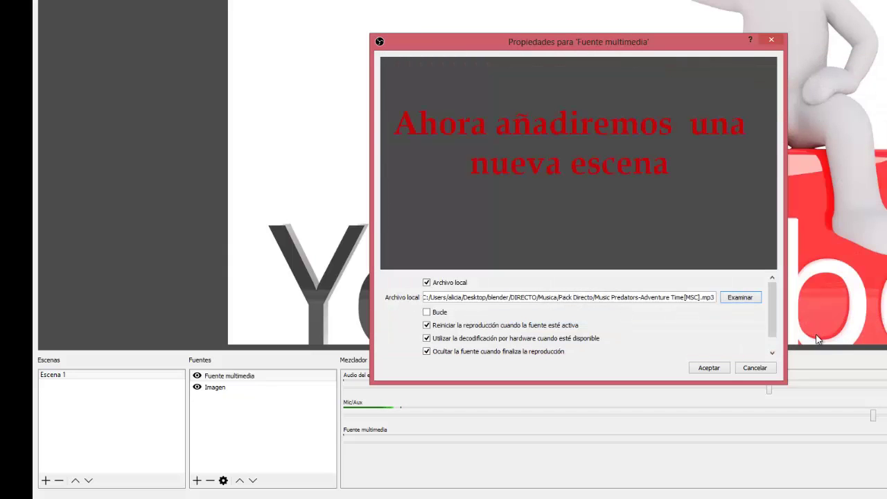
pyautogui.click(708, 367)
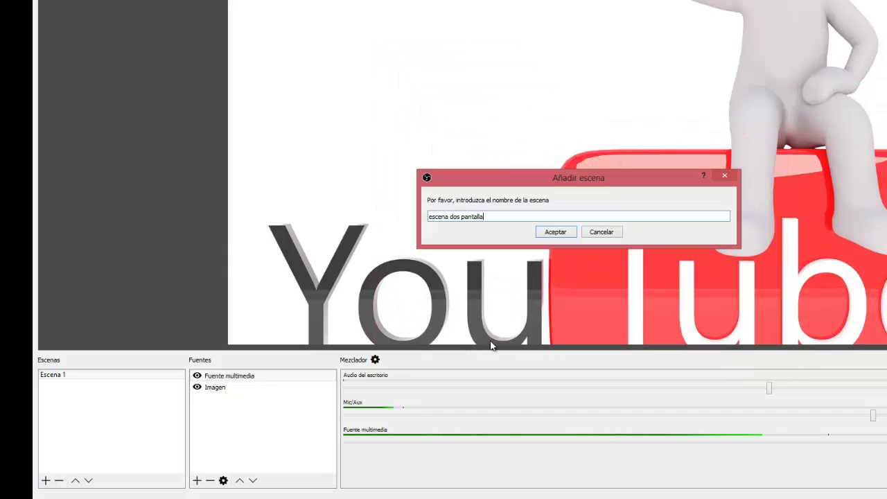
# - Add a scene named escena dos pantalla with a screen capture source of Pantalla 0, including the cursor
pyautogui.click(544, 236)
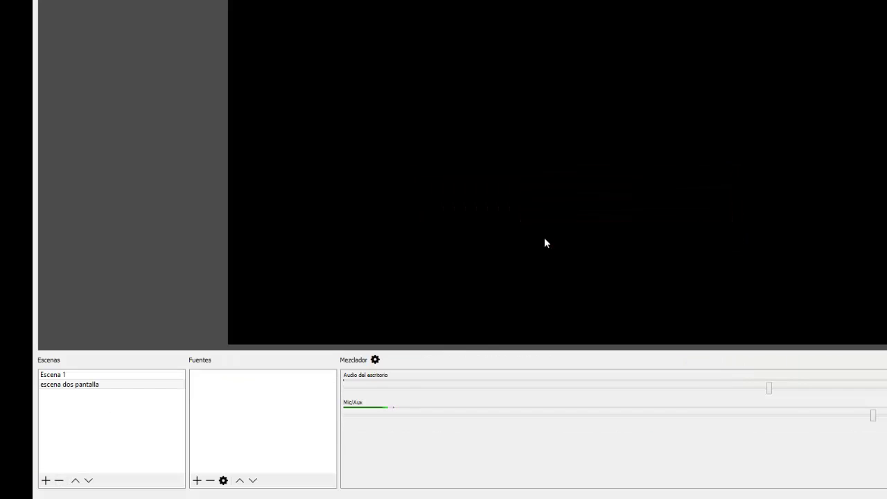
pyautogui.click(198, 481)
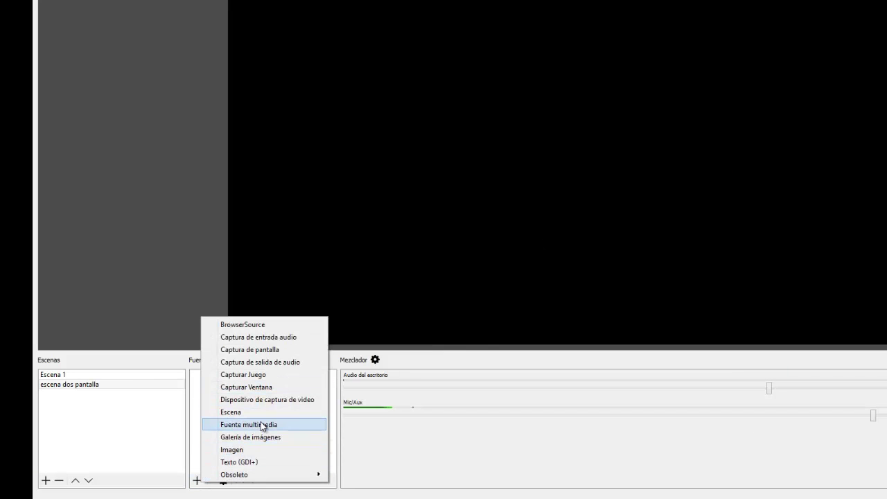
pyautogui.click(294, 350)
pyautogui.click(600, 293)
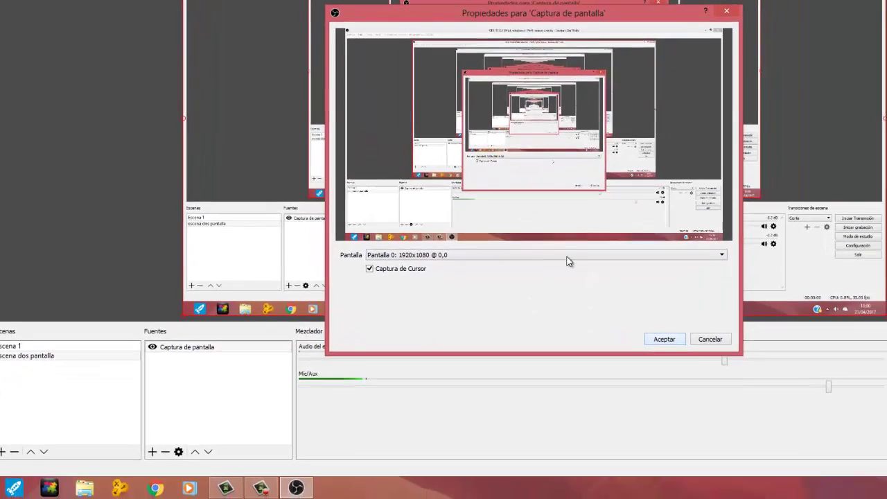
pyautogui.click(567, 261)
pyautogui.click(567, 265)
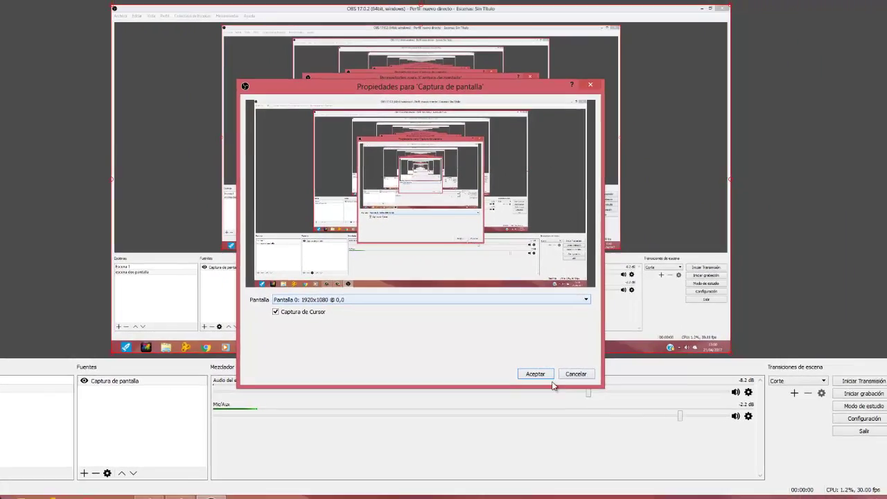
pyautogui.click(678, 342)
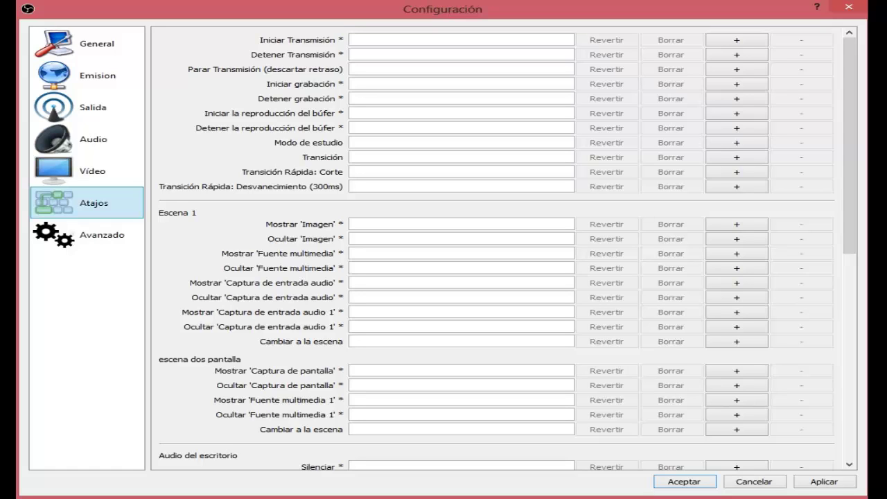
# - Open the advanced section of the configuration
pyautogui.click(97, 235)
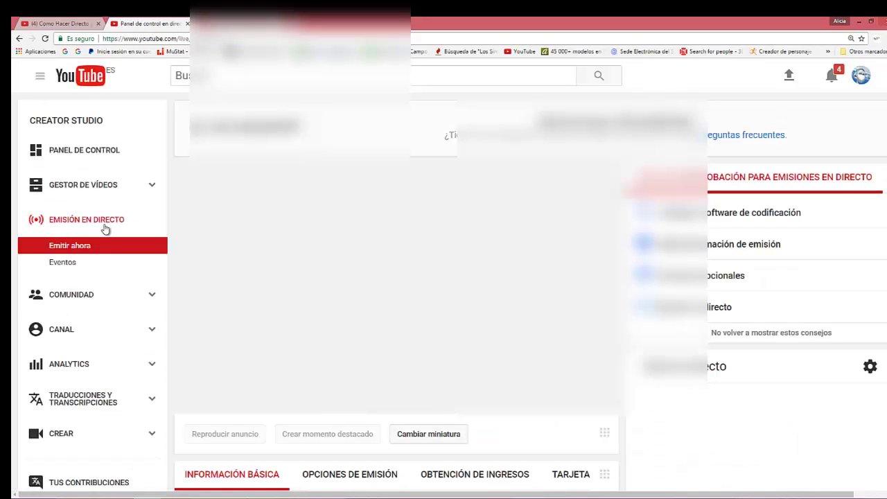
# - Look over the YouTube live dashboard, and start scheduling a new event from the live events page
pyautogui.scroll(-4, 109, 229)
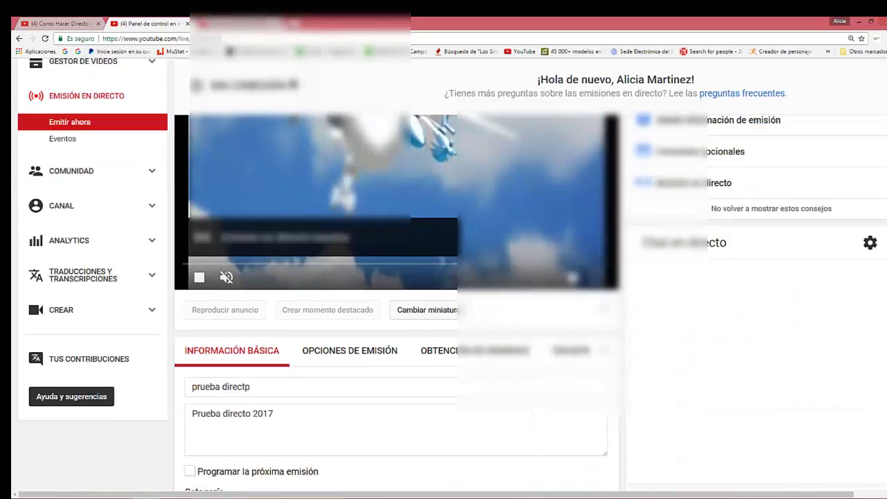
pyautogui.scroll(1, 452, 274)
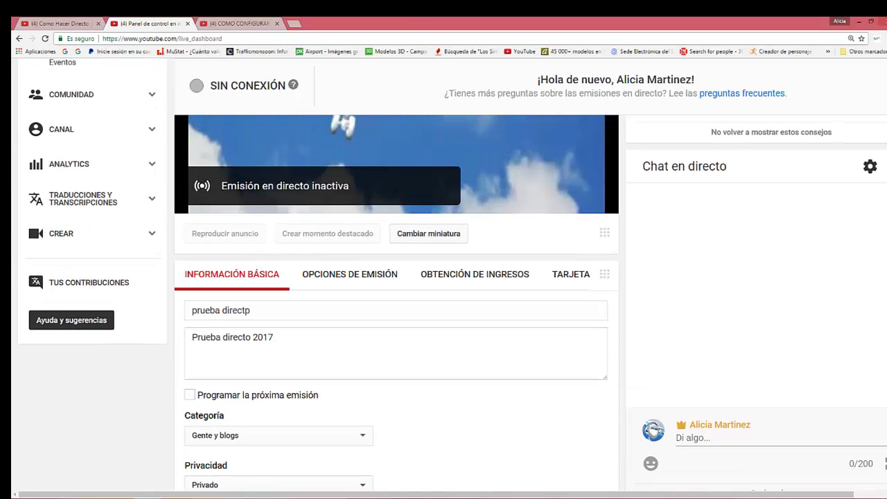
pyautogui.scroll(1, 74, 143)
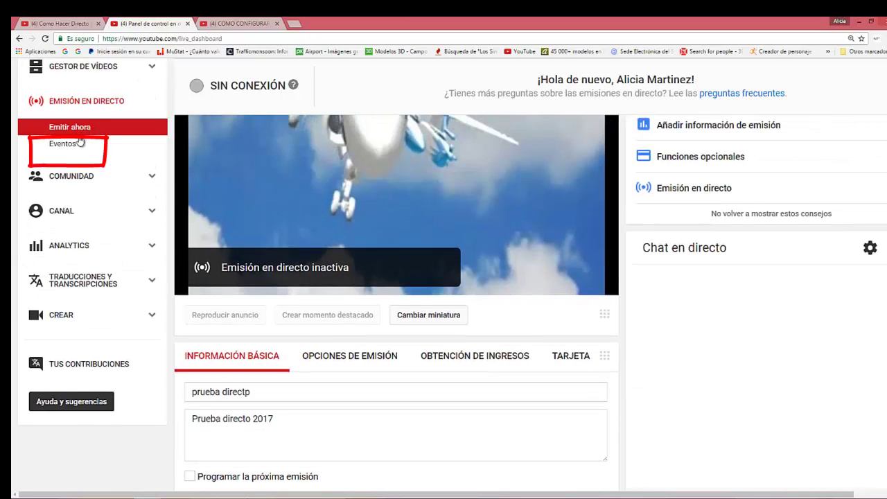
pyautogui.click(74, 143)
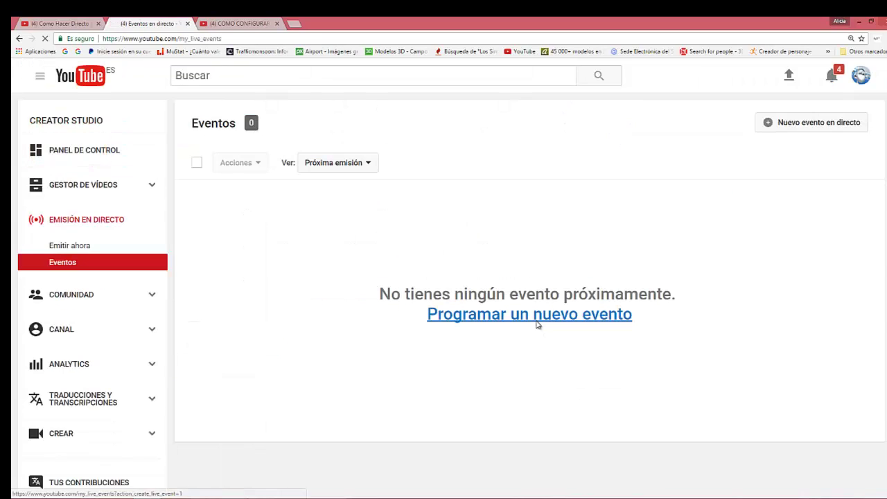
pyautogui.click(538, 316)
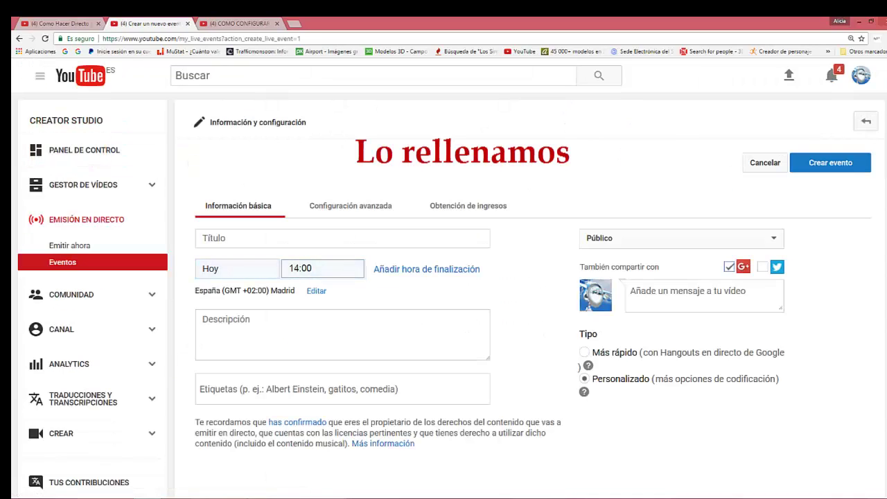
# - Fill in the event with the title prueba, the description prueba de directo and the tag prueba de directo
pyautogui.scroll(-3, 866, 299)
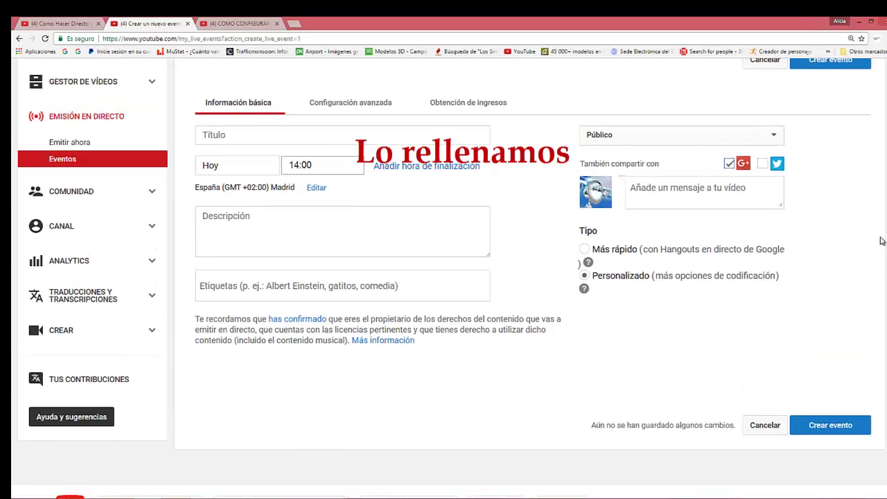
pyautogui.scroll(3, 882, 241)
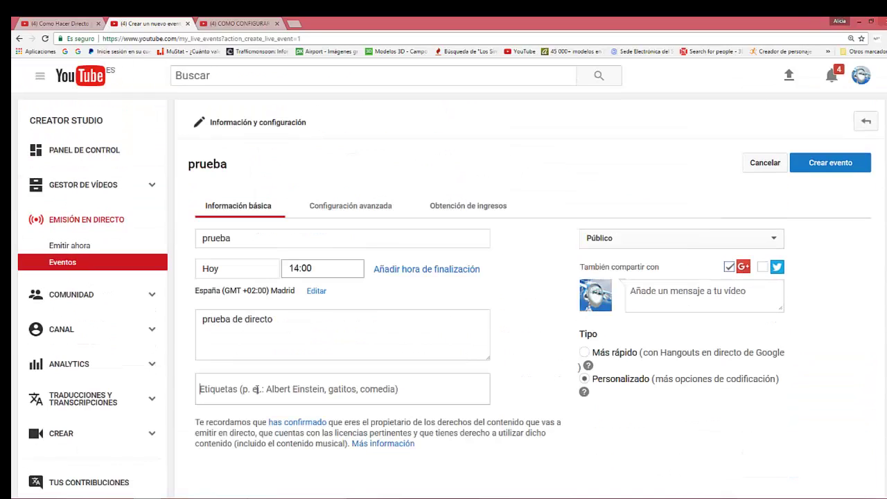
pyautogui.write('prueba de directo')
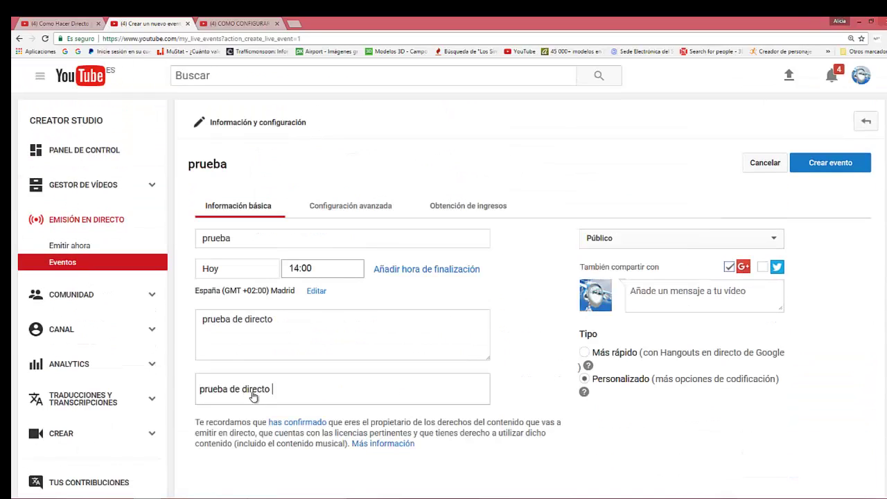
pyautogui.press('Return')
# - Review the event's advanced configuration from chat to stream optimisation options, and create the event
pyautogui.click(376, 210)
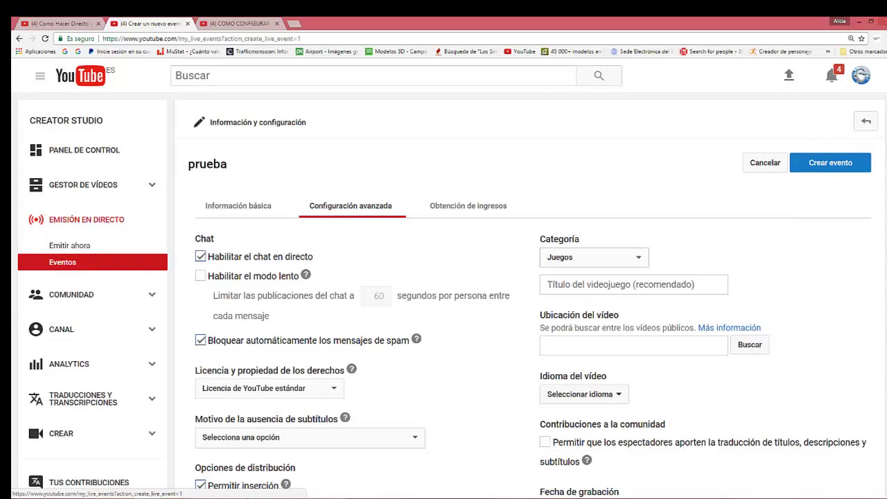
pyautogui.scroll(-6, 882, 361)
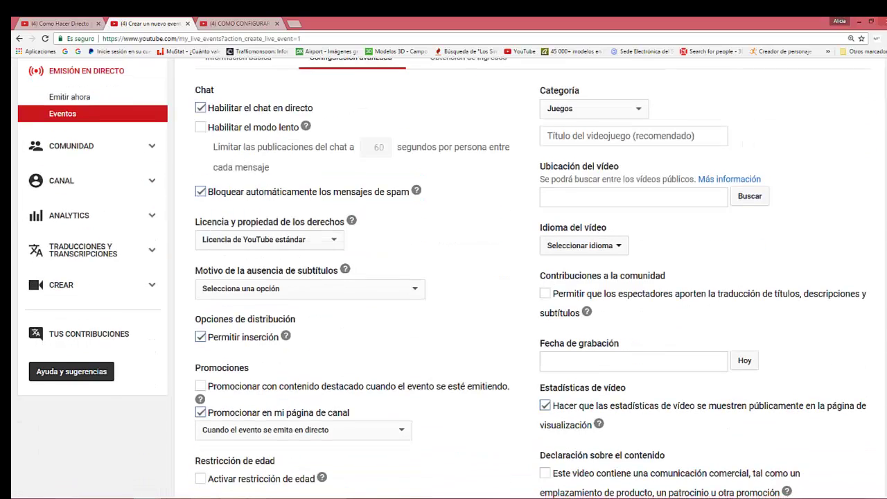
pyautogui.scroll(-3, 882, 361)
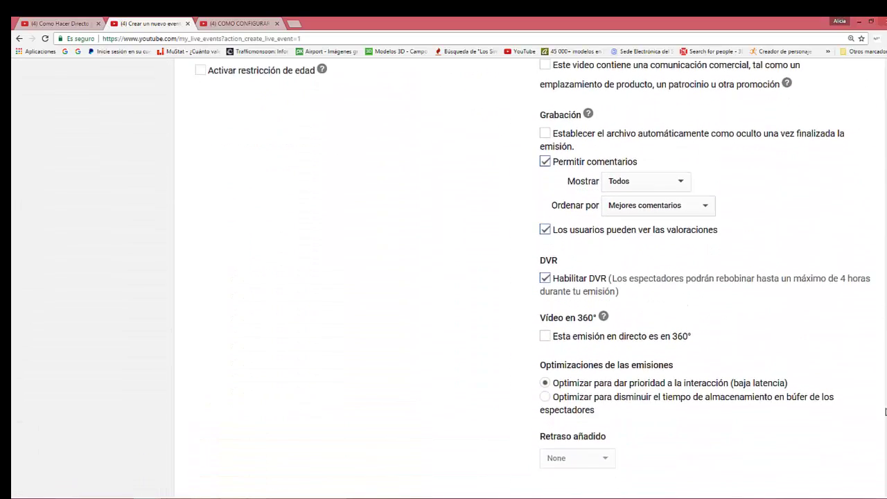
pyautogui.scroll(10, 885, 419)
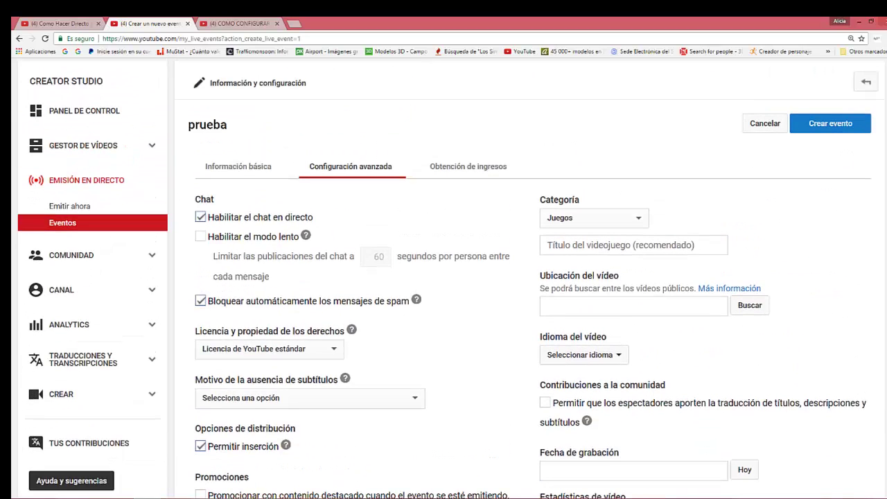
pyautogui.click(825, 124)
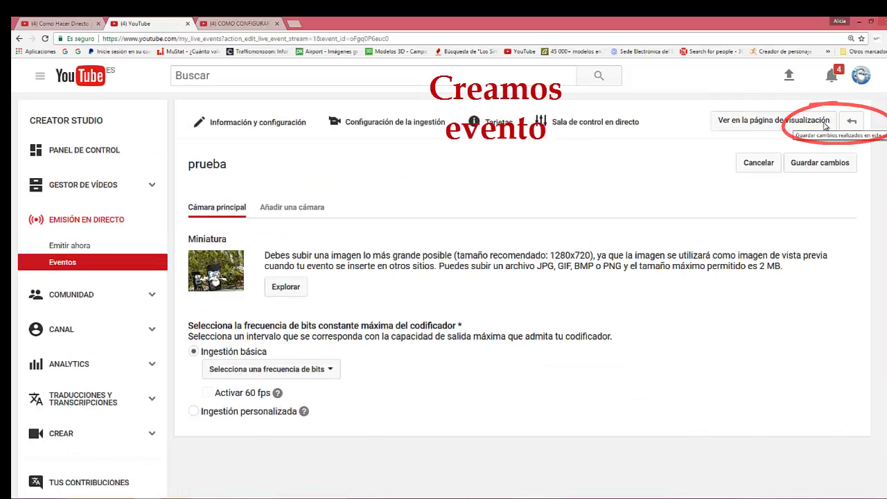
# - Set the event's basic ingestion bitrate to 1500 Kbps - 4000 Kbps (720p) with Otros codificadores as the encoder
pyautogui.click(291, 368)
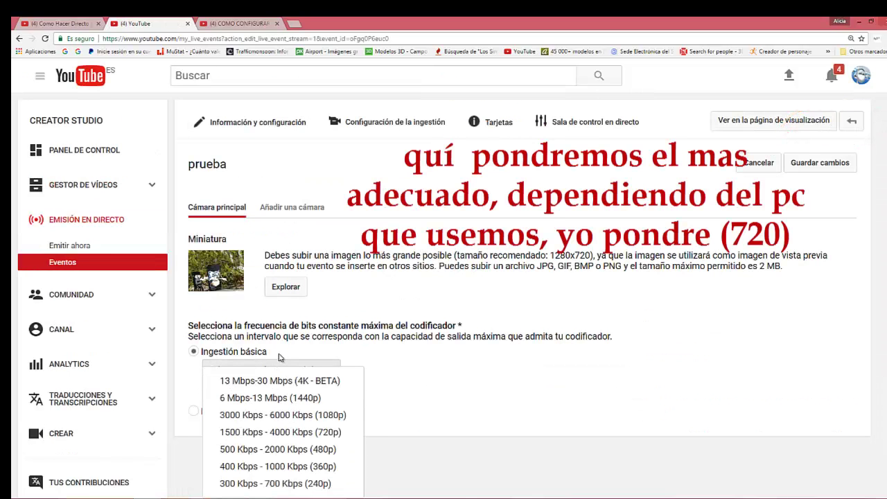
pyautogui.click(334, 432)
pyautogui.scroll(-3, 426, 224)
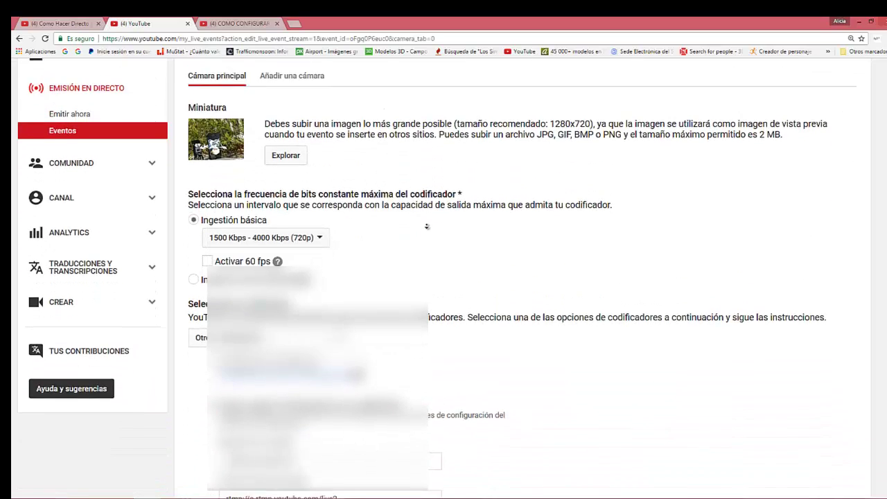
# - Copy the event's stream name from the encoder information in the ingestion settings
pyautogui.scroll(-3, 427, 226)
pyautogui.click(291, 285)
pyautogui.rightClick(290, 287)
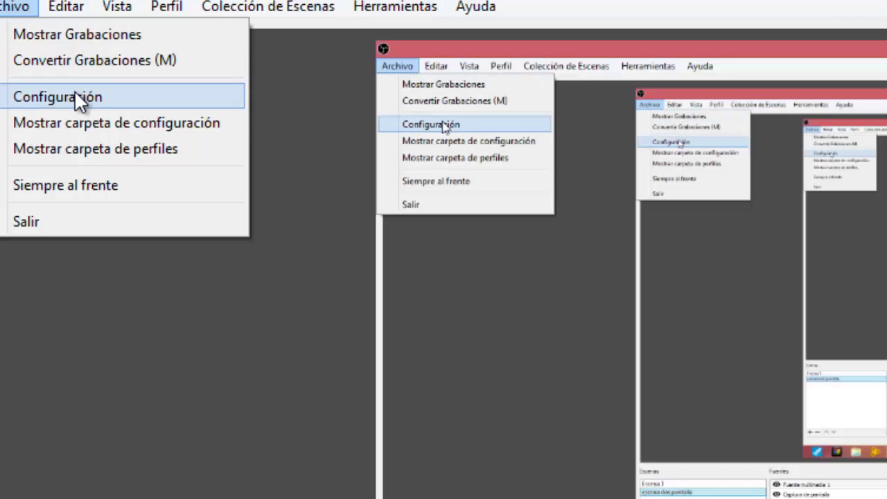
# - Open the OBS settings and set the emission type to Personalizar el servidor de retransmisión
pyautogui.click(75, 94)
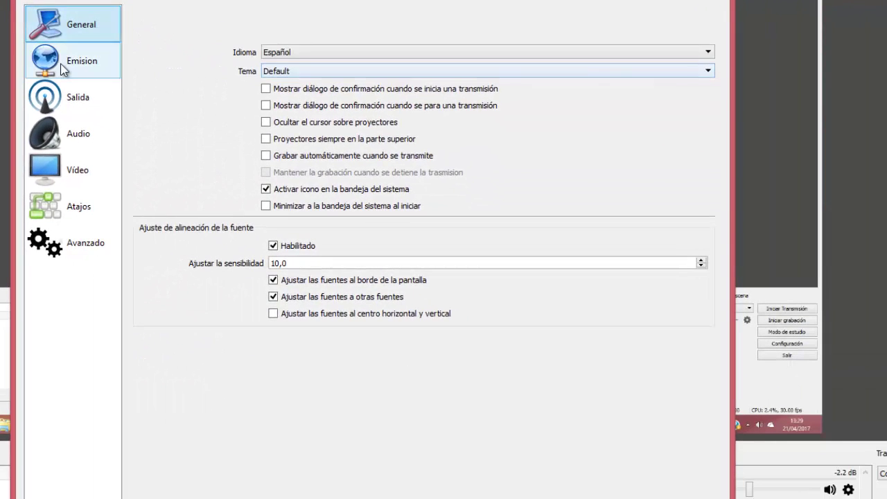
pyautogui.click(111, 86)
pyautogui.click(433, 44)
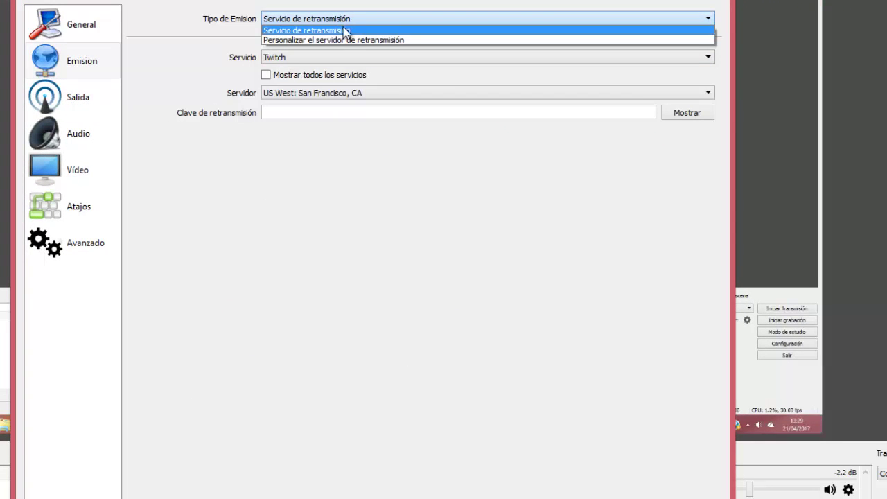
pyautogui.click(346, 40)
# - Paste the stream key and the server URL rtmp://a.rtmp.youtube.com/live2 into the emission settings, and apply and accept them
pyautogui.click(325, 74)
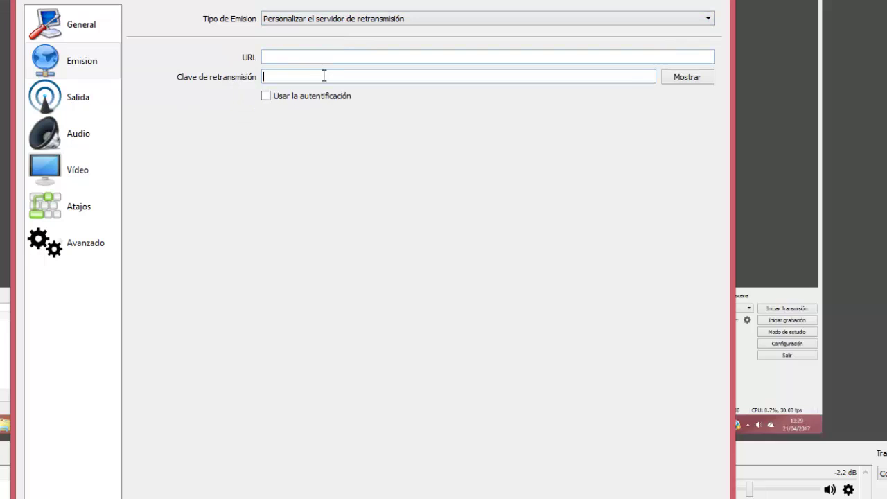
pyautogui.rightClick(323, 77)
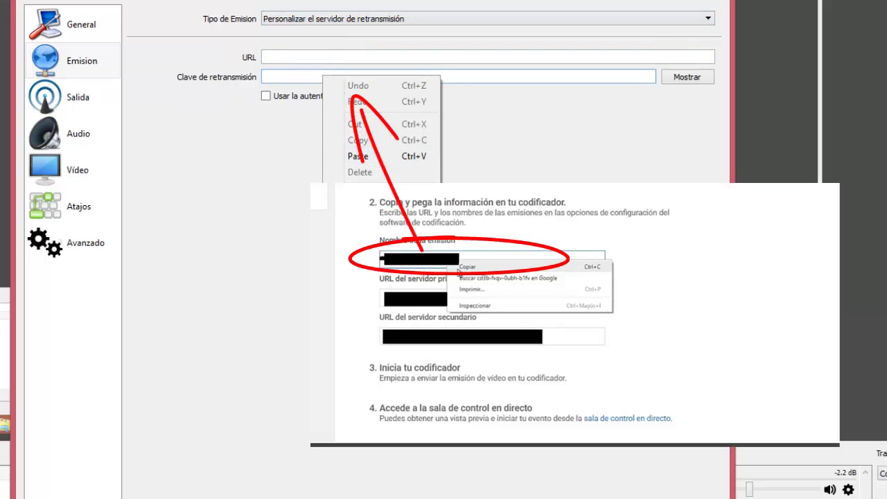
pyautogui.click(358, 156)
pyautogui.rightClick(422, 54)
pyautogui.click(459, 133)
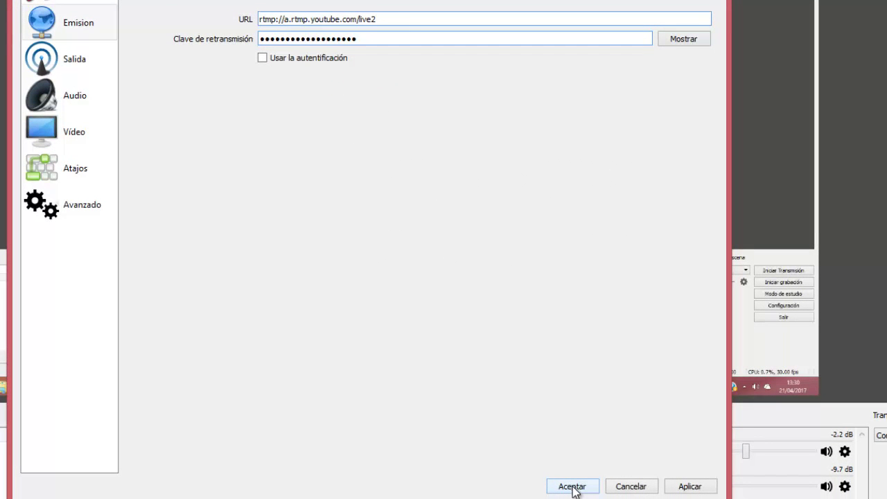
pyautogui.click(677, 486)
pyautogui.click(570, 486)
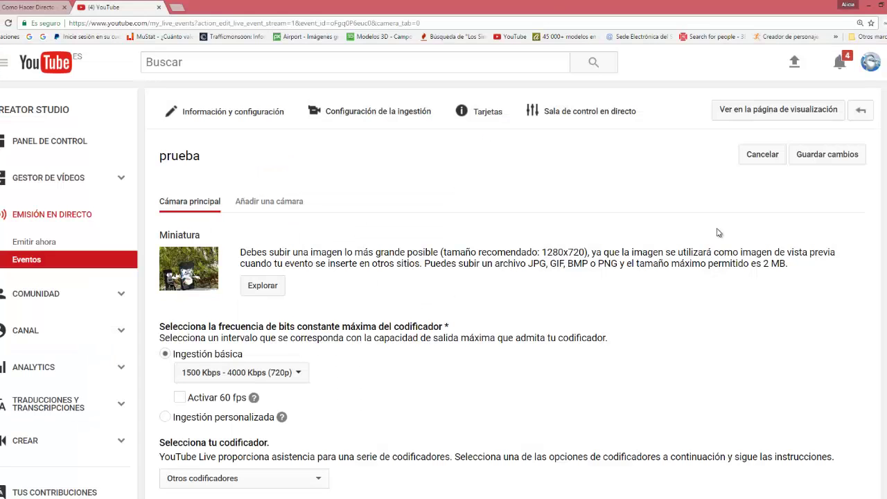
# - Save the ingestion changes in YouTube, and set the event's privacy to Privado in its basic information
pyautogui.click(825, 157)
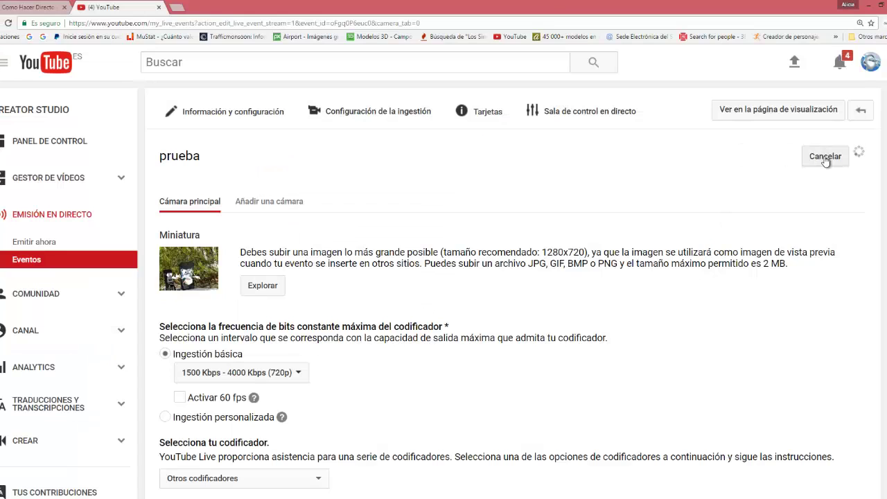
pyautogui.click(257, 113)
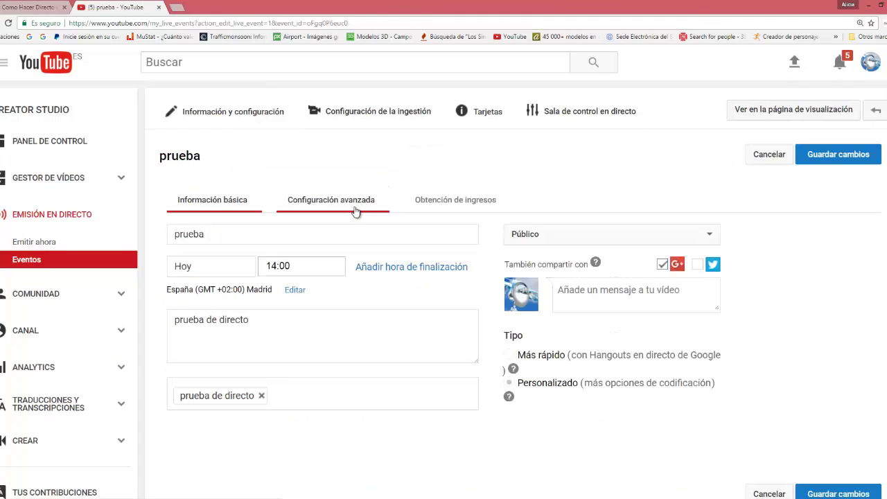
pyautogui.click(582, 239)
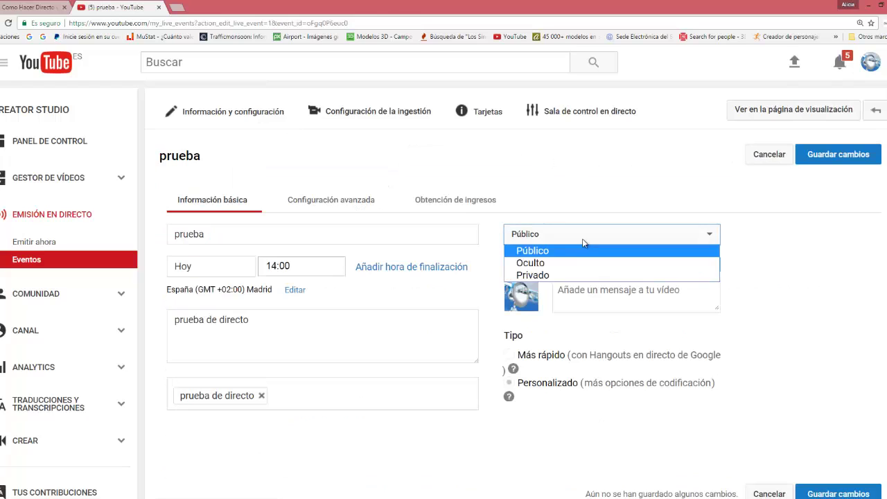
pyautogui.click(573, 277)
# - Open the event's live control room, and switch to OBS to start the transmission
pyautogui.click(610, 120)
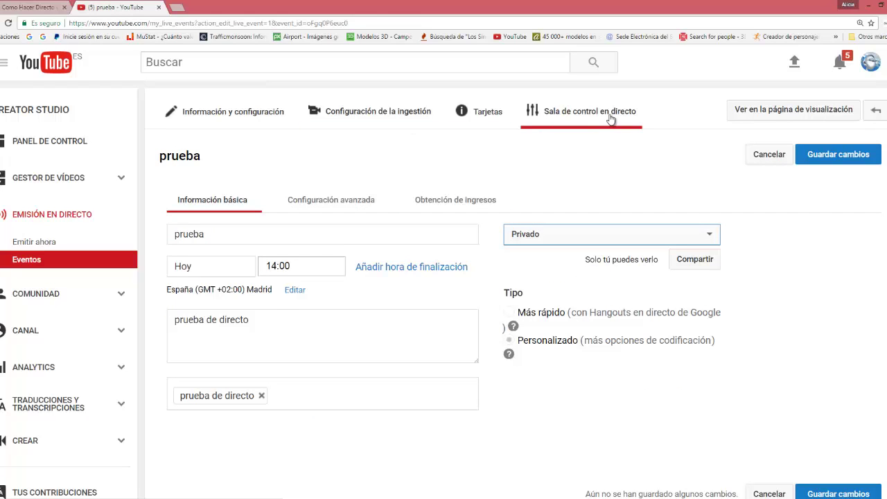
pyautogui.click(475, 79)
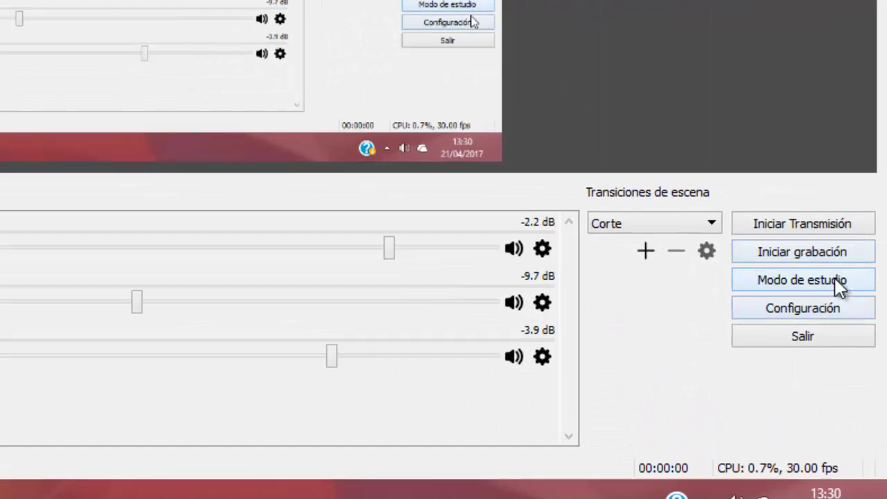
pyautogui.click(825, 222)
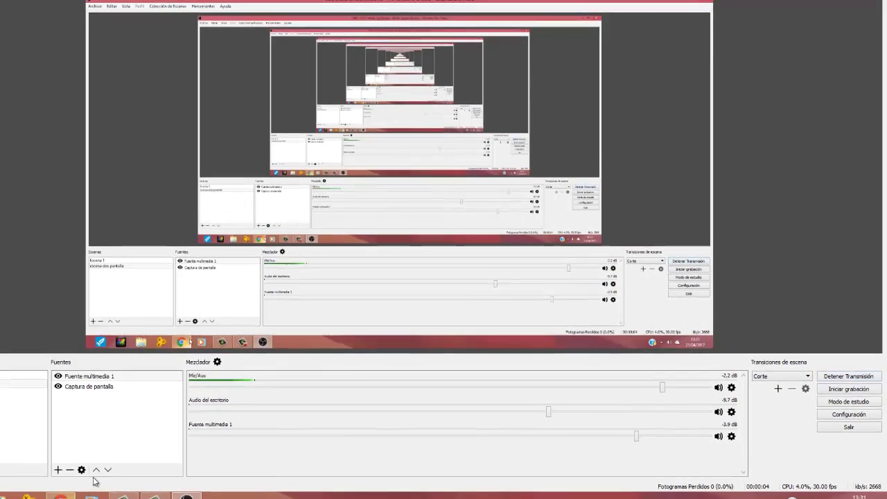
# - Return to the YouTube live control room and start the broadcast preview, accepting the confirmation
pyautogui.click(89, 384)
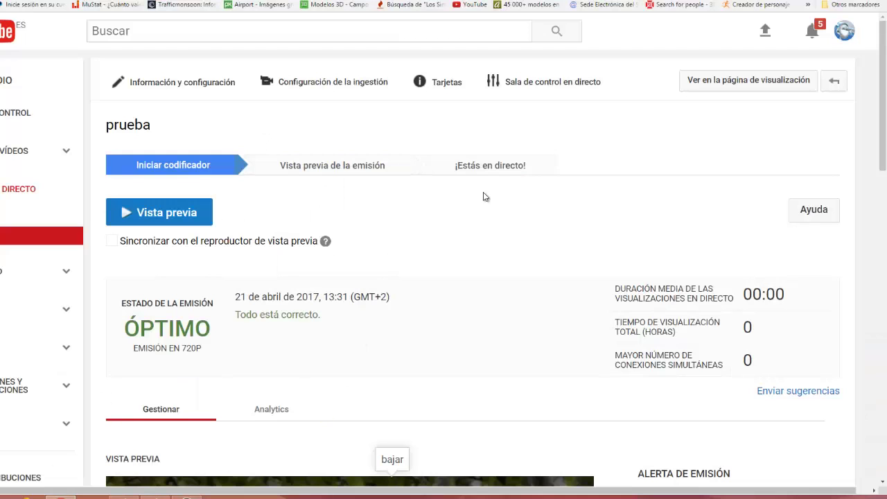
pyautogui.moveTo(884, 136); pyautogui.dragTo(885, 171)
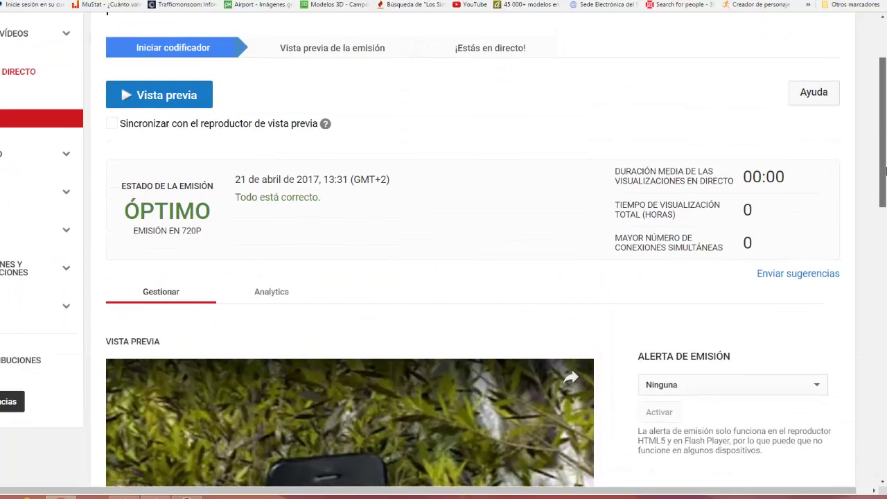
pyautogui.click(167, 104)
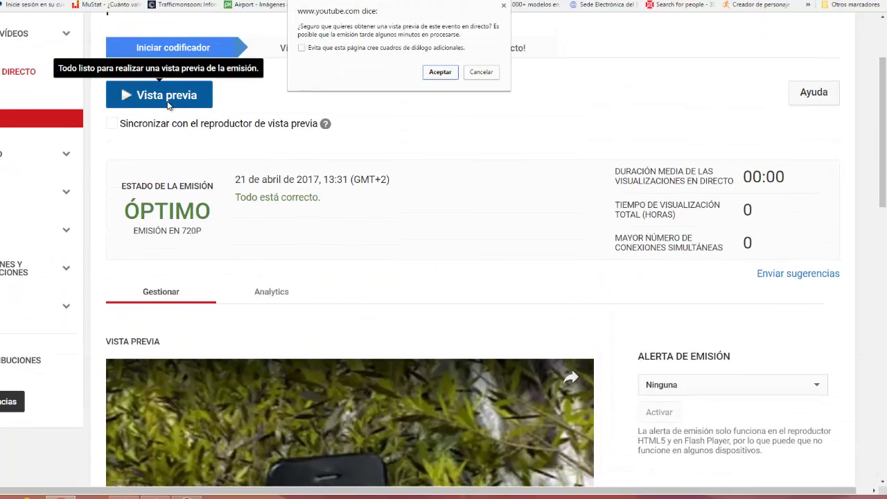
pyautogui.click(441, 72)
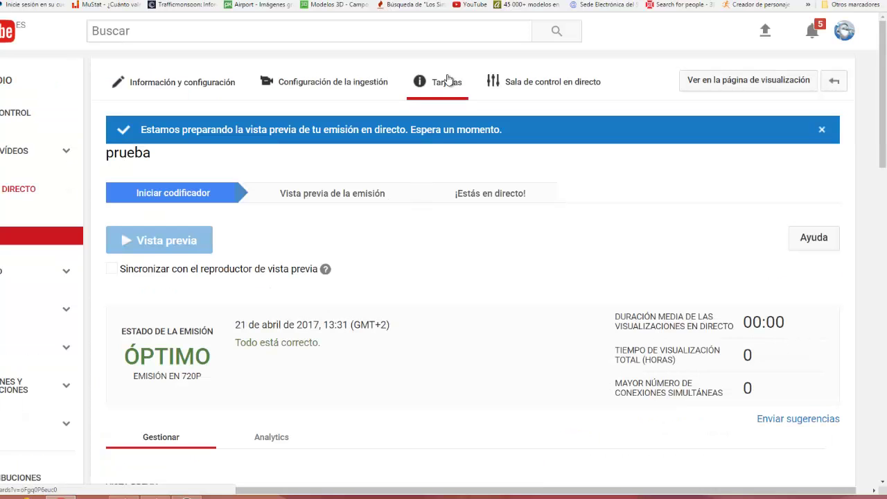
# - Check the stream status and preview in the control room, and start the live broadcast, accepting the confirmation
pyautogui.moveTo(883, 125); pyautogui.dragTo(875, 185)
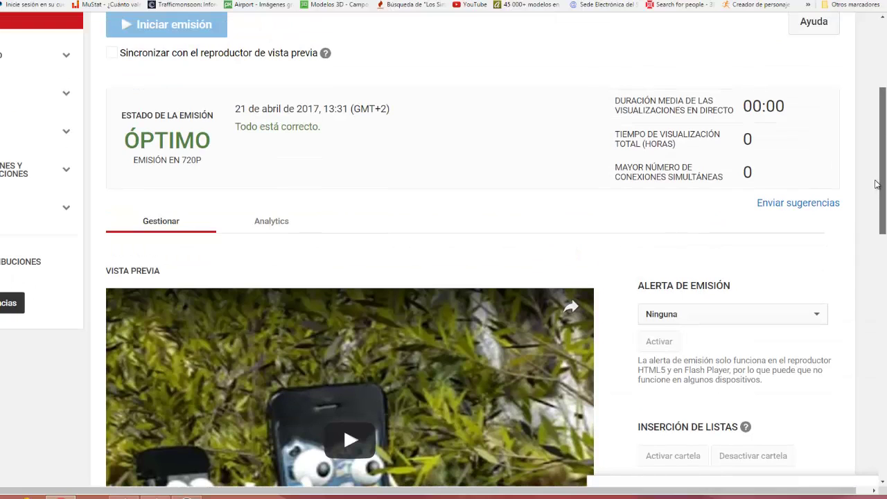
pyautogui.moveTo(876, 184); pyautogui.dragTo(330, 142)
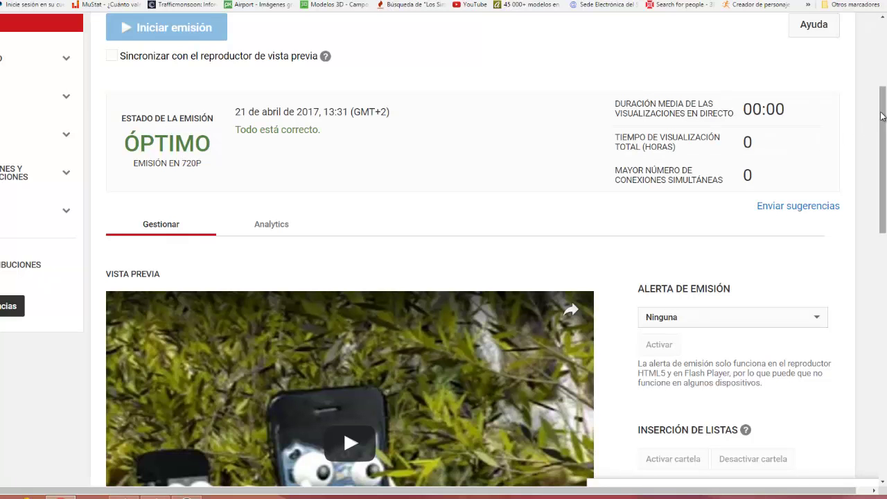
pyautogui.scroll(2, 147, 135)
pyautogui.click(154, 126)
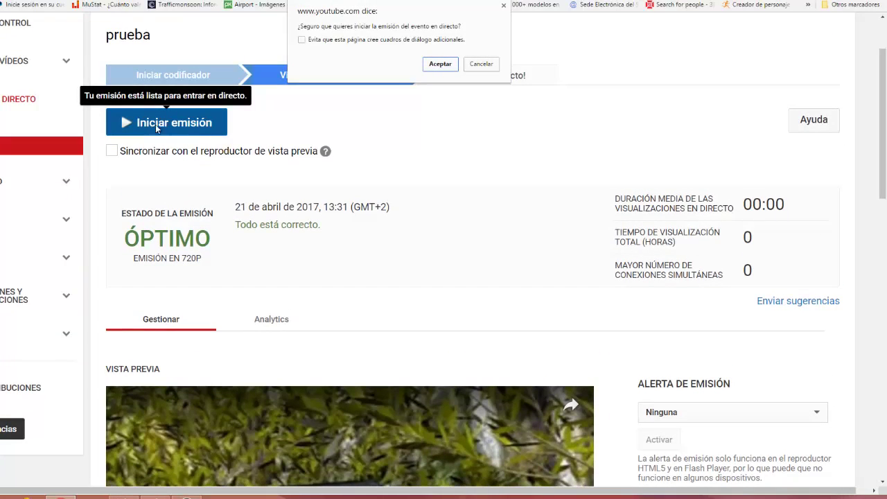
pyautogui.click(430, 69)
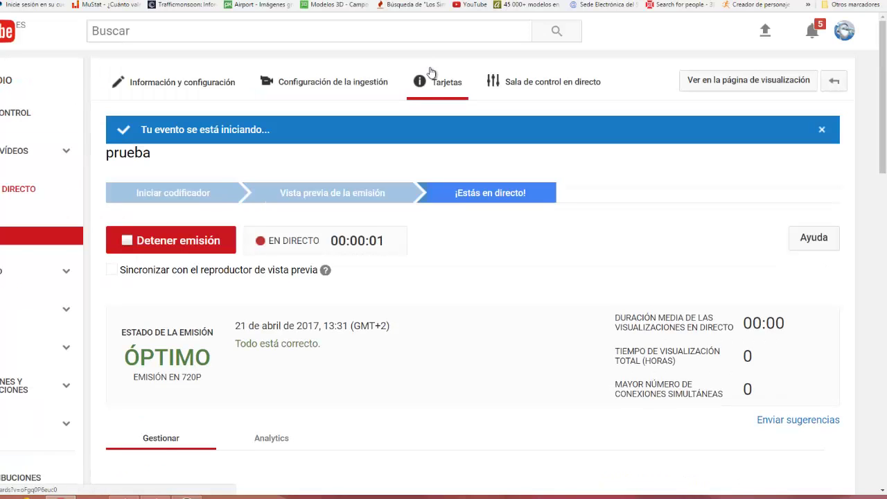
# - View the running broadcast's preview in the control room and open the prueba event's video page from its title
pyautogui.scroll(-3, 388, 73)
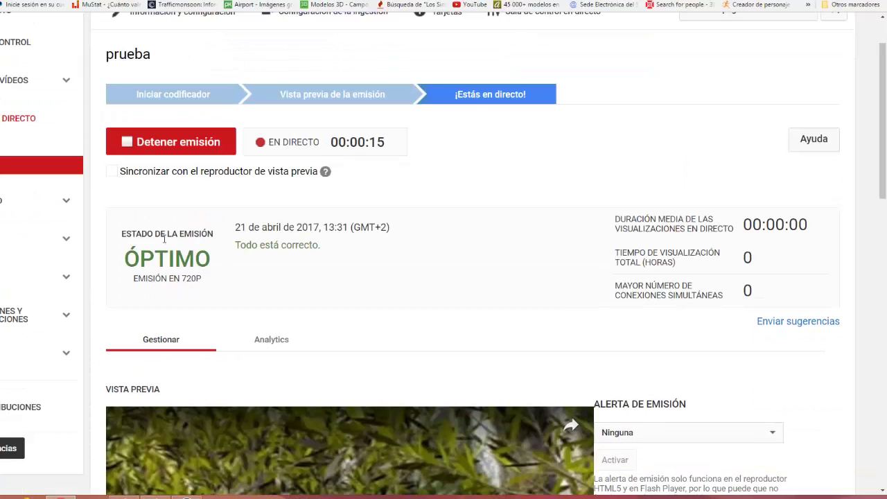
pyautogui.scroll(-3, 463, 208)
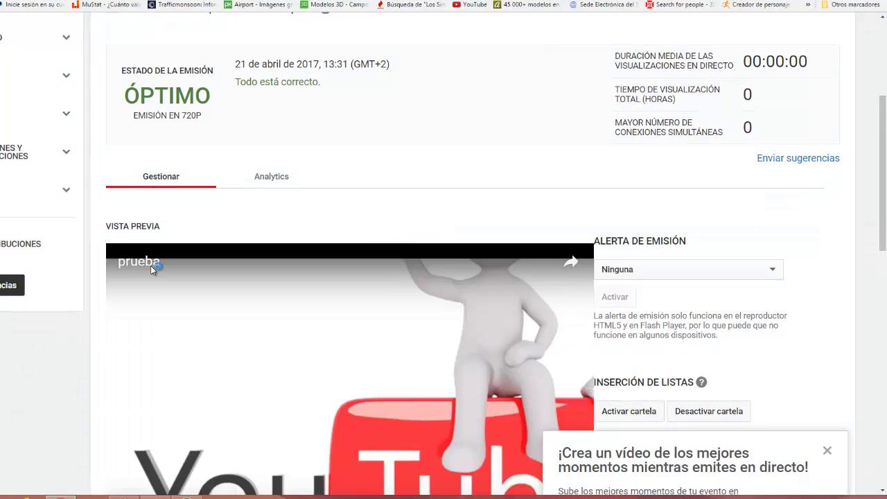
pyautogui.click(152, 270)
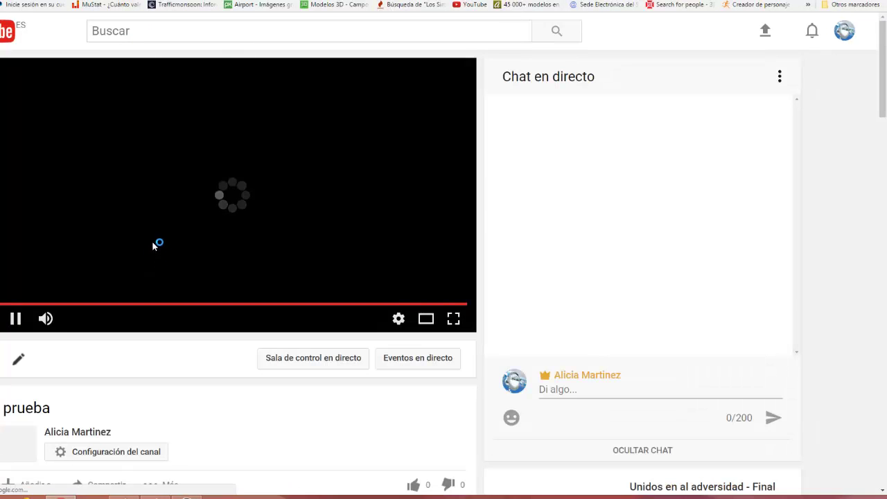